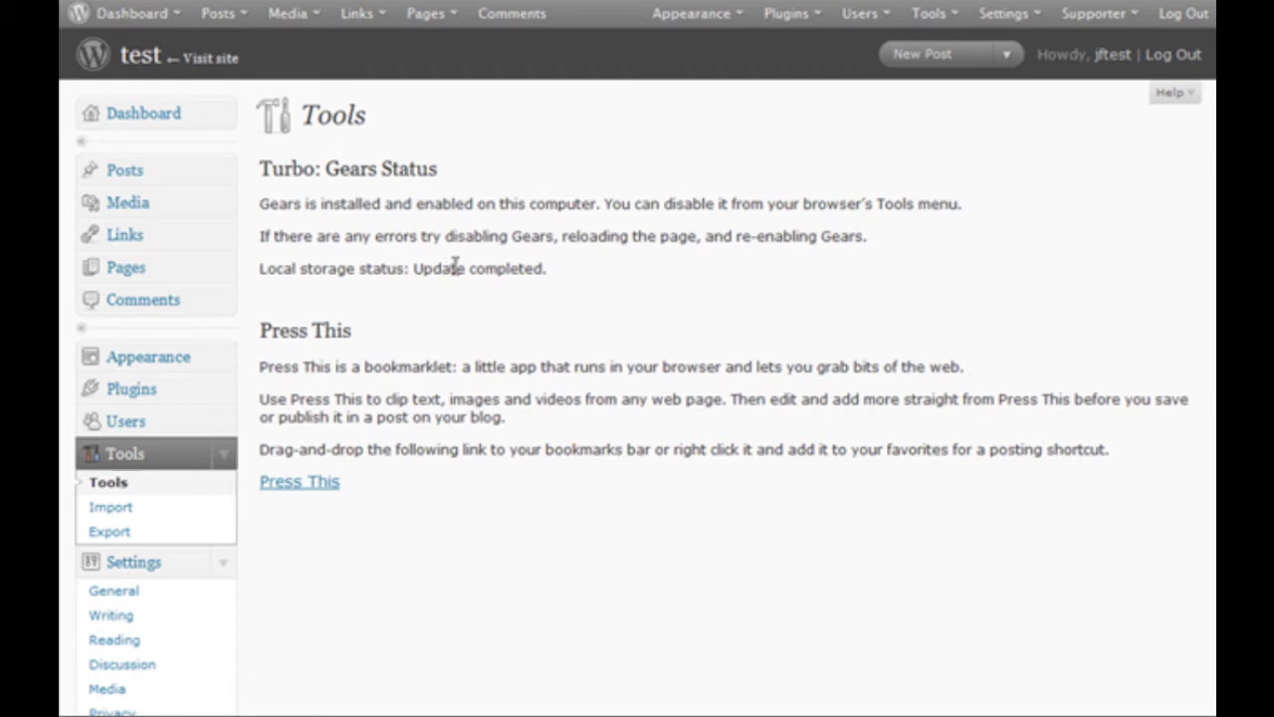
# - Look over the Tools page and open the LiveJournal importer from the list of import systems
pyautogui.scroll(-3, 702, 272)
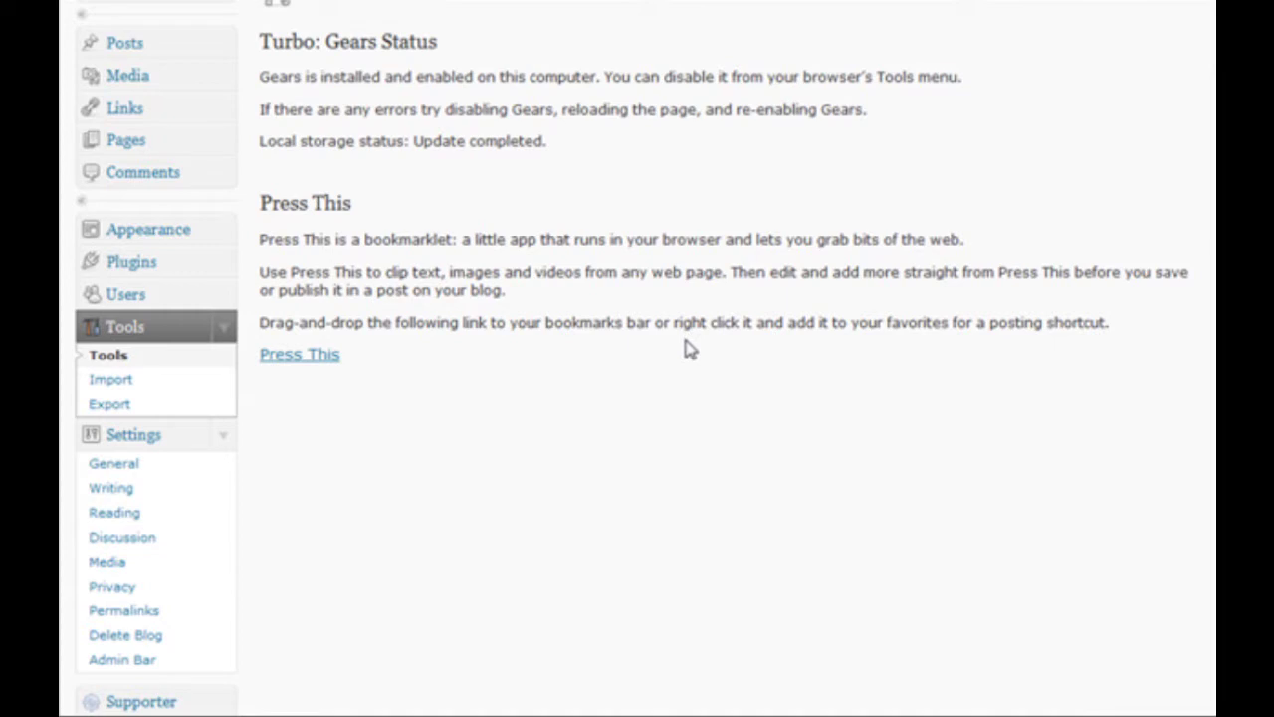
pyautogui.scroll(3, 686, 347)
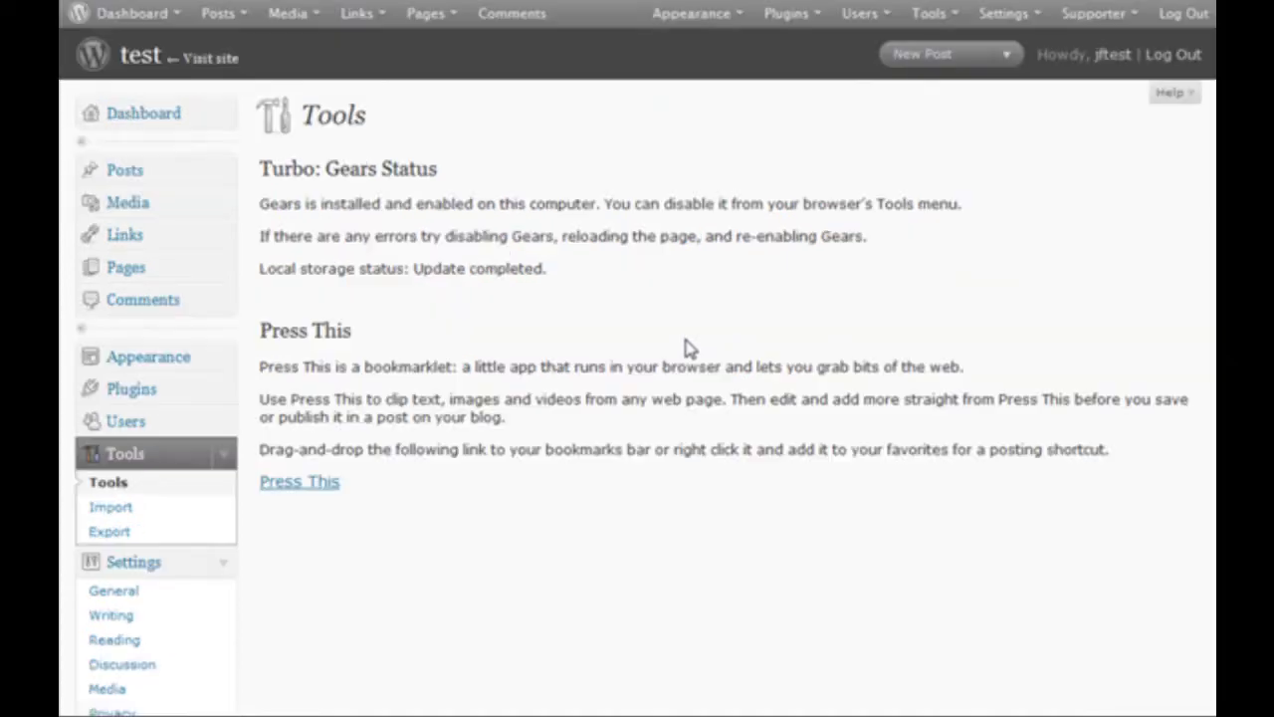
pyautogui.click(144, 511)
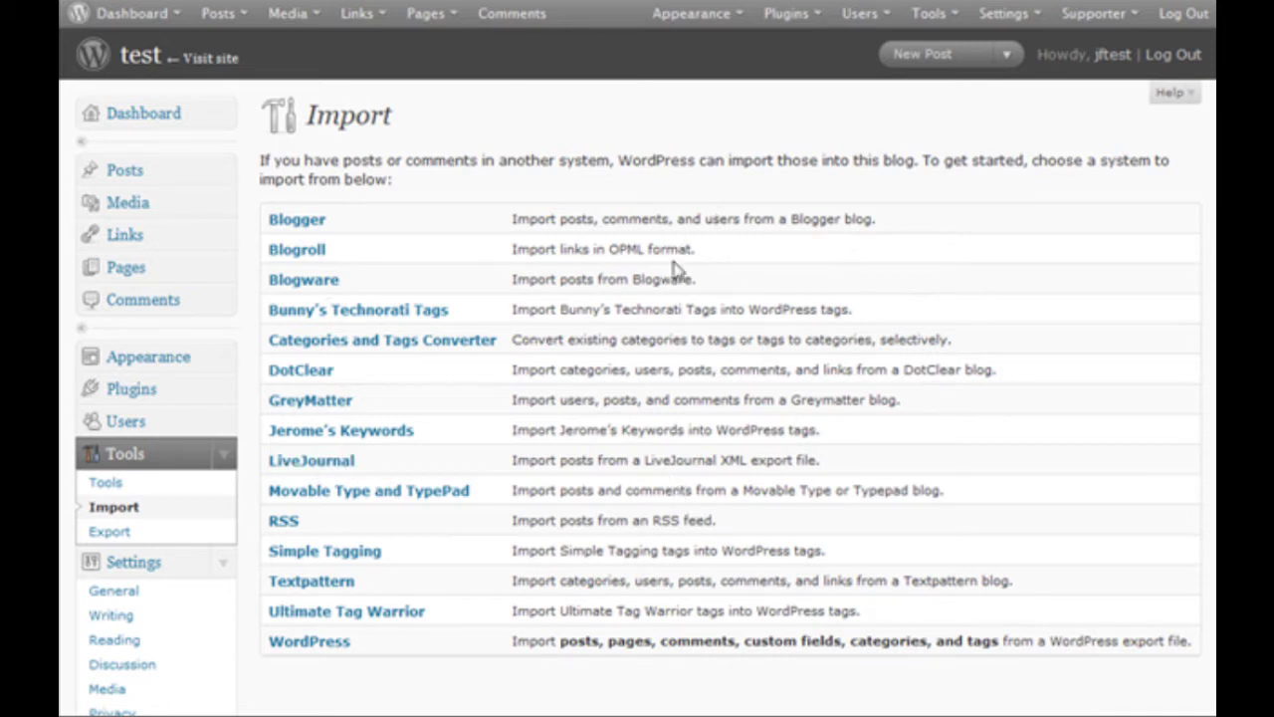
pyautogui.click(328, 465)
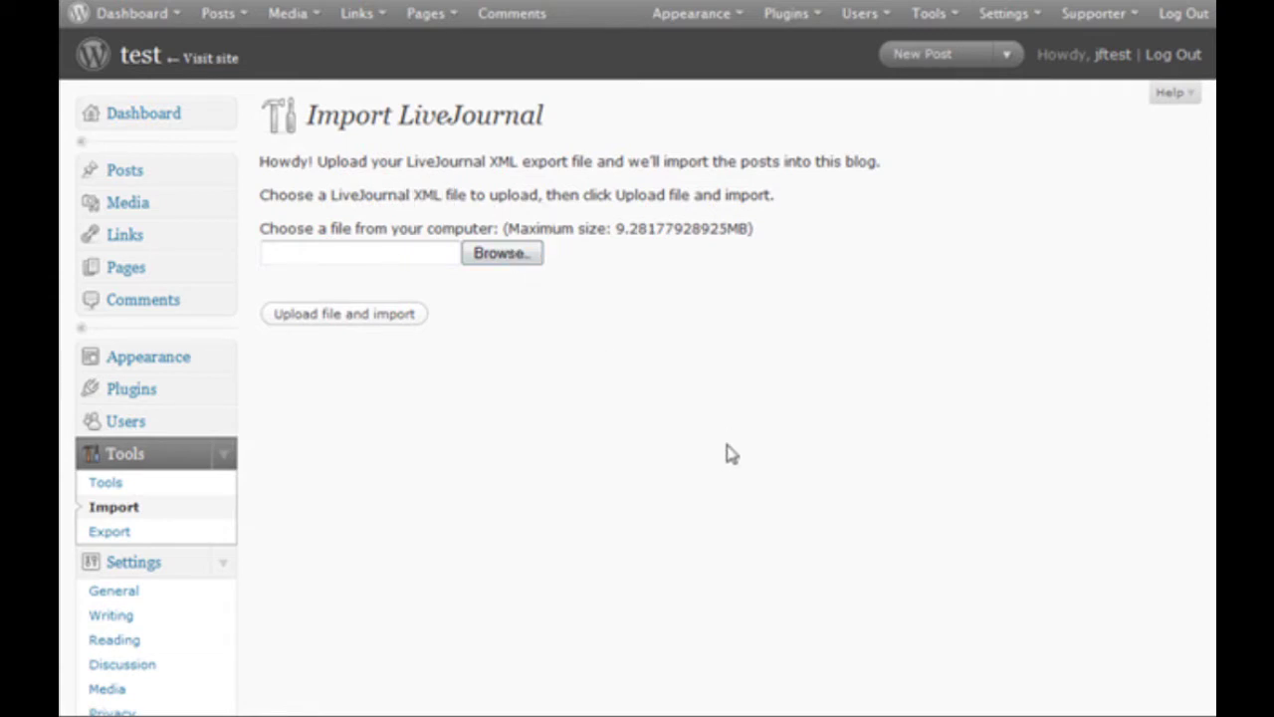
# - Open the blog export options, try restricting the export to the admin author, and return the restriction to All Authors
pyautogui.scroll(-1, 727, 454)
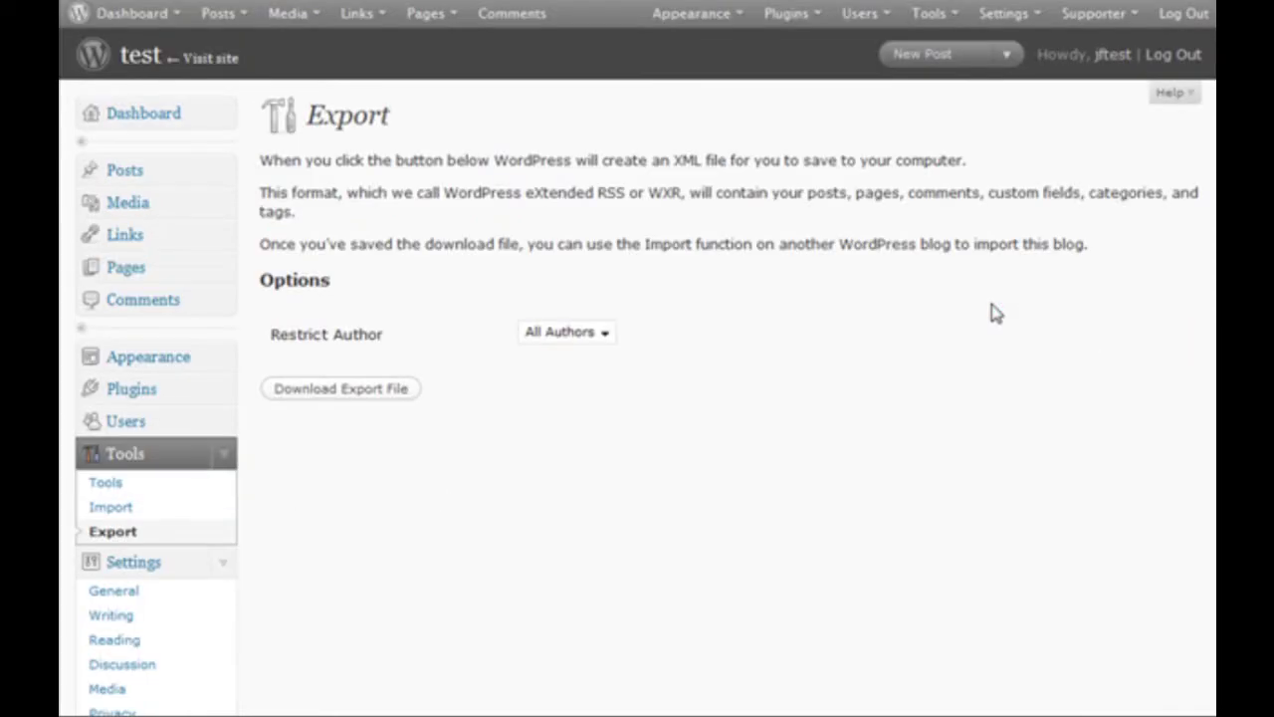
pyautogui.click(601, 334)
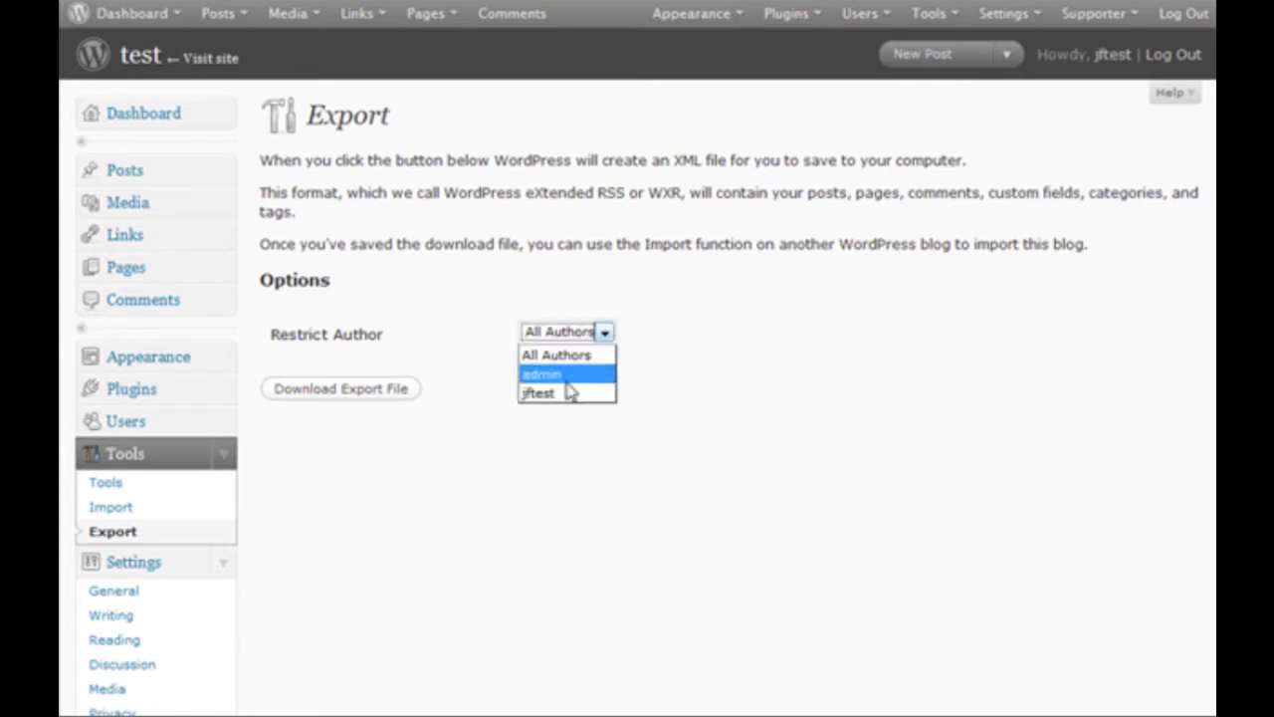
pyautogui.click(569, 377)
pyautogui.click(604, 333)
pyautogui.click(593, 351)
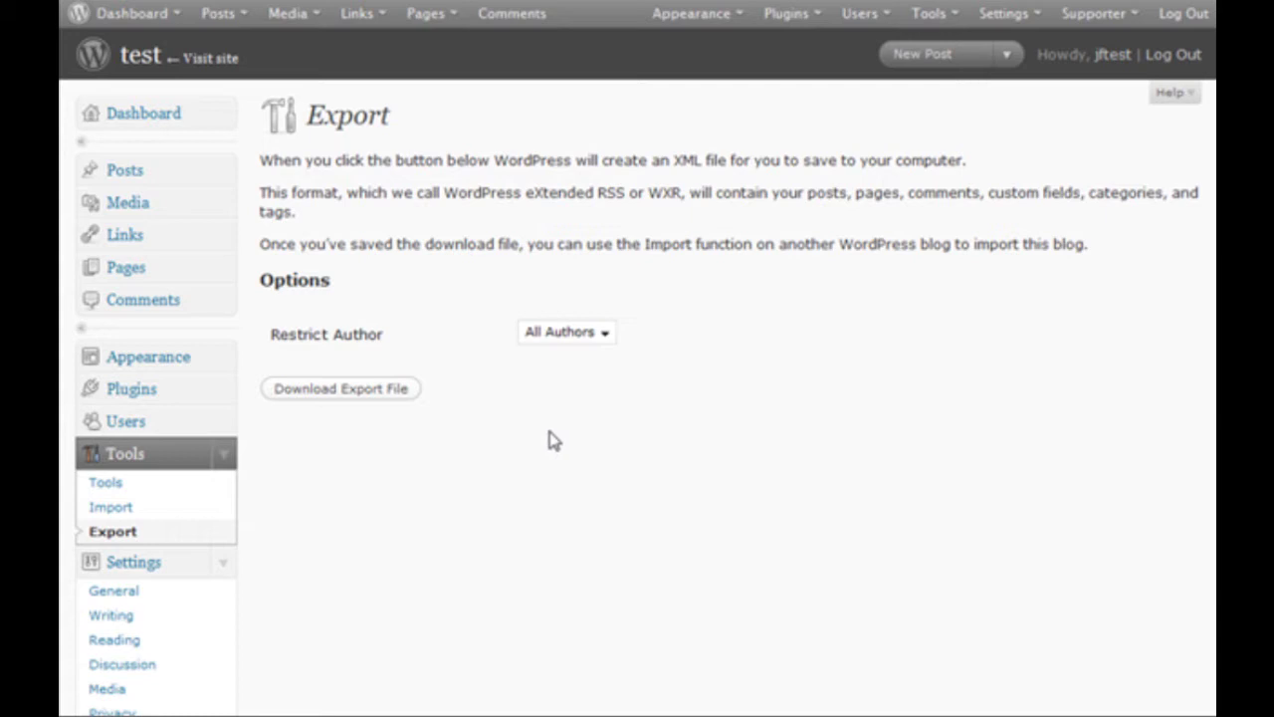
# - Review the General Settings, from blog title and timezone to date format, time format and week start
pyautogui.scroll(-4, 529, 398)
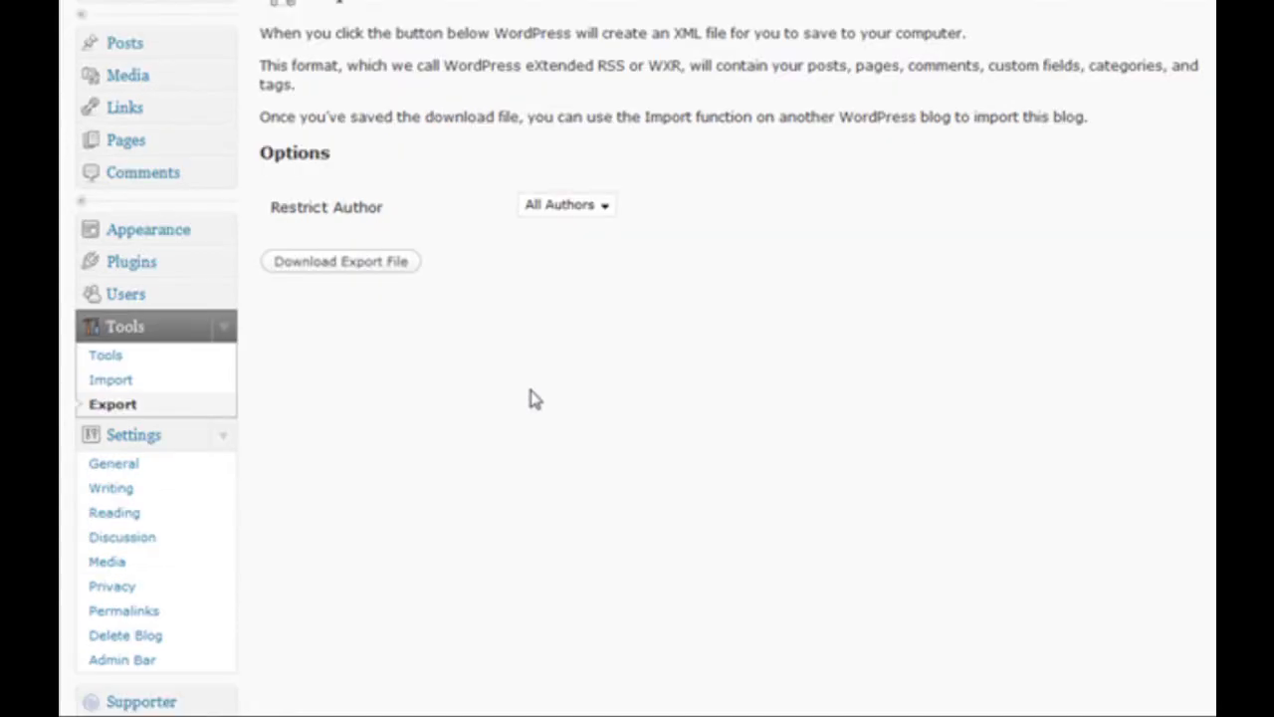
pyautogui.click(126, 398)
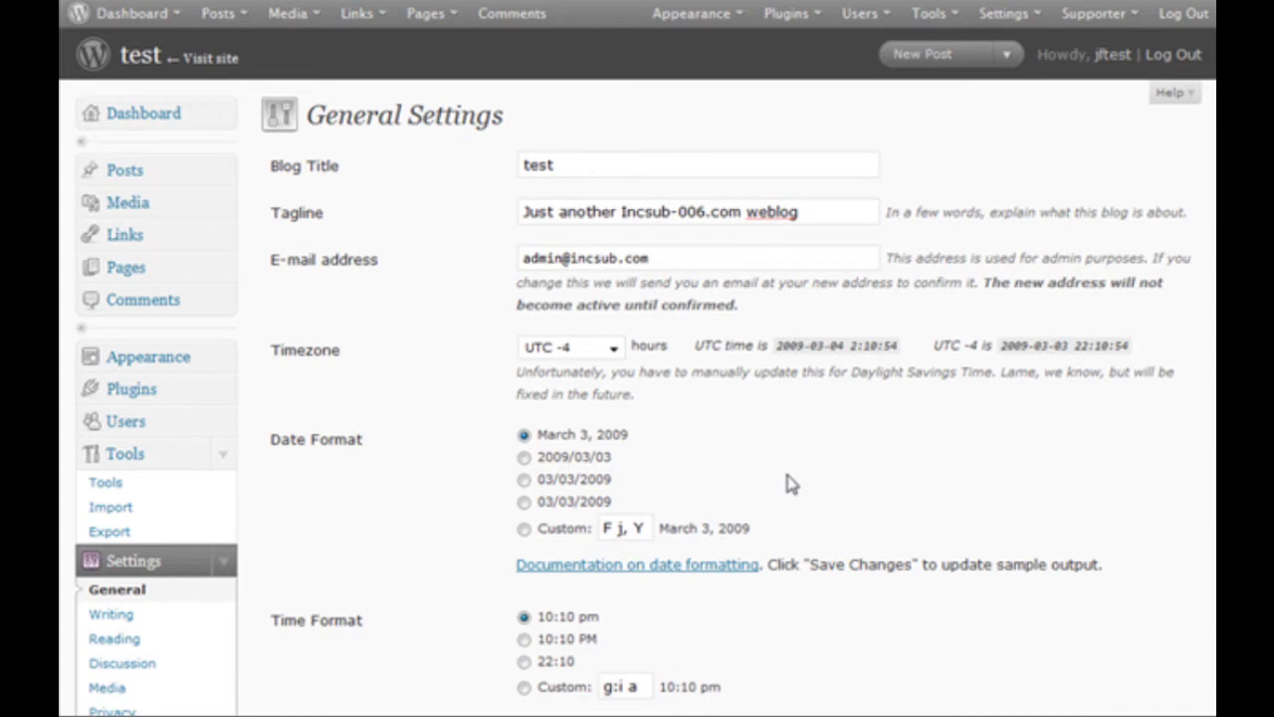
pyautogui.scroll(-3, 717, 478)
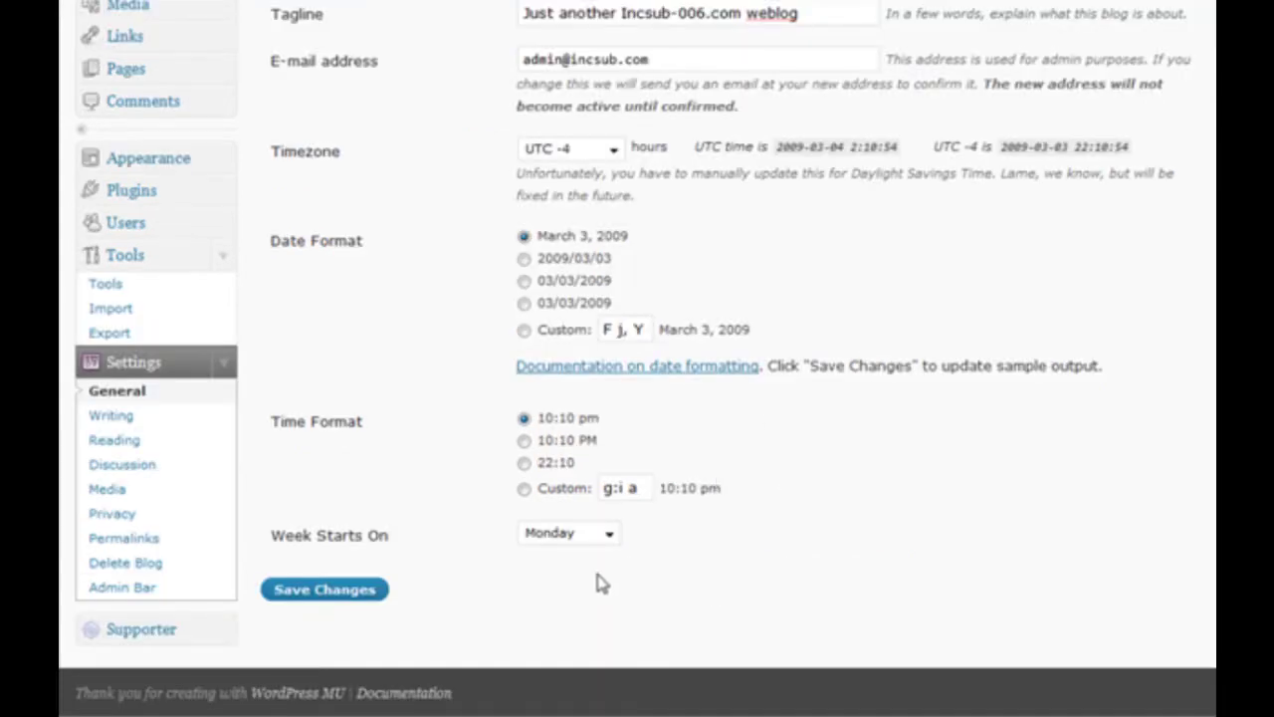
# - In the Writing Settings, enable the XML-RPC publishing protocols for remote publishing
pyautogui.click(139, 422)
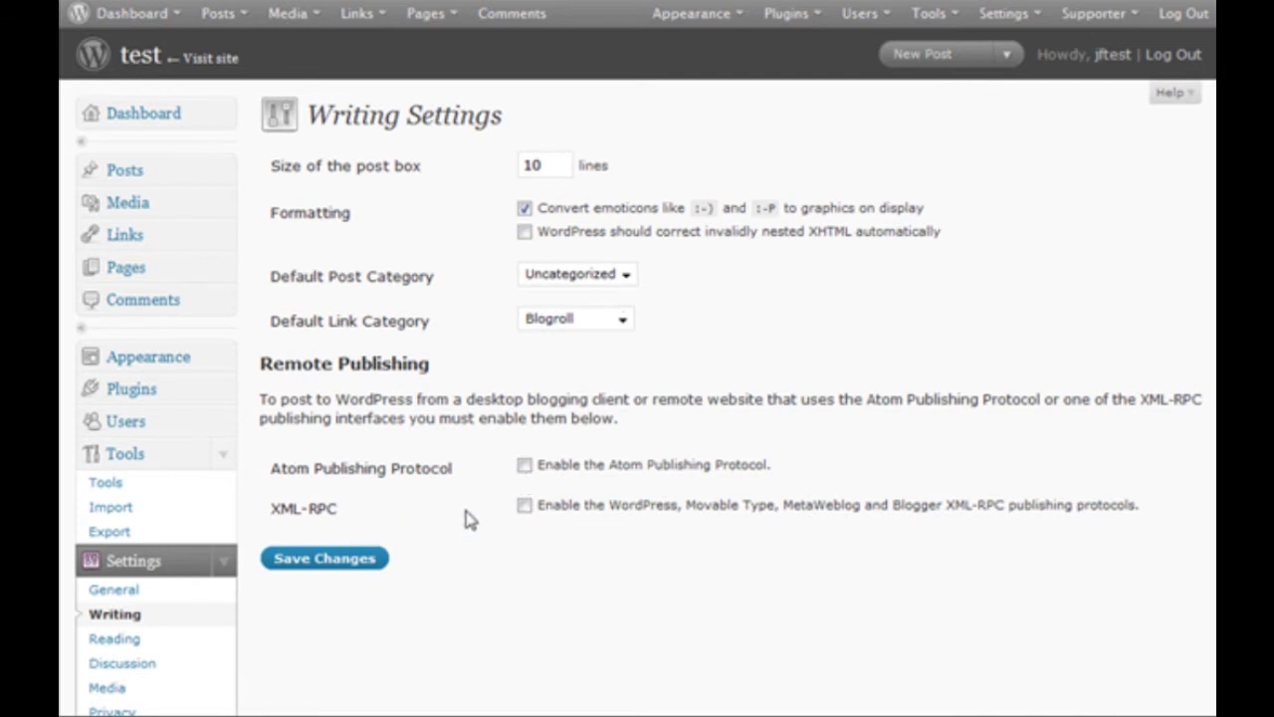
pyautogui.click(523, 505)
pyautogui.scroll(-4, 563, 549)
# - In the Reading Settings, use a static front page with About as the front page and Project x information as the posts page
pyautogui.click(131, 447)
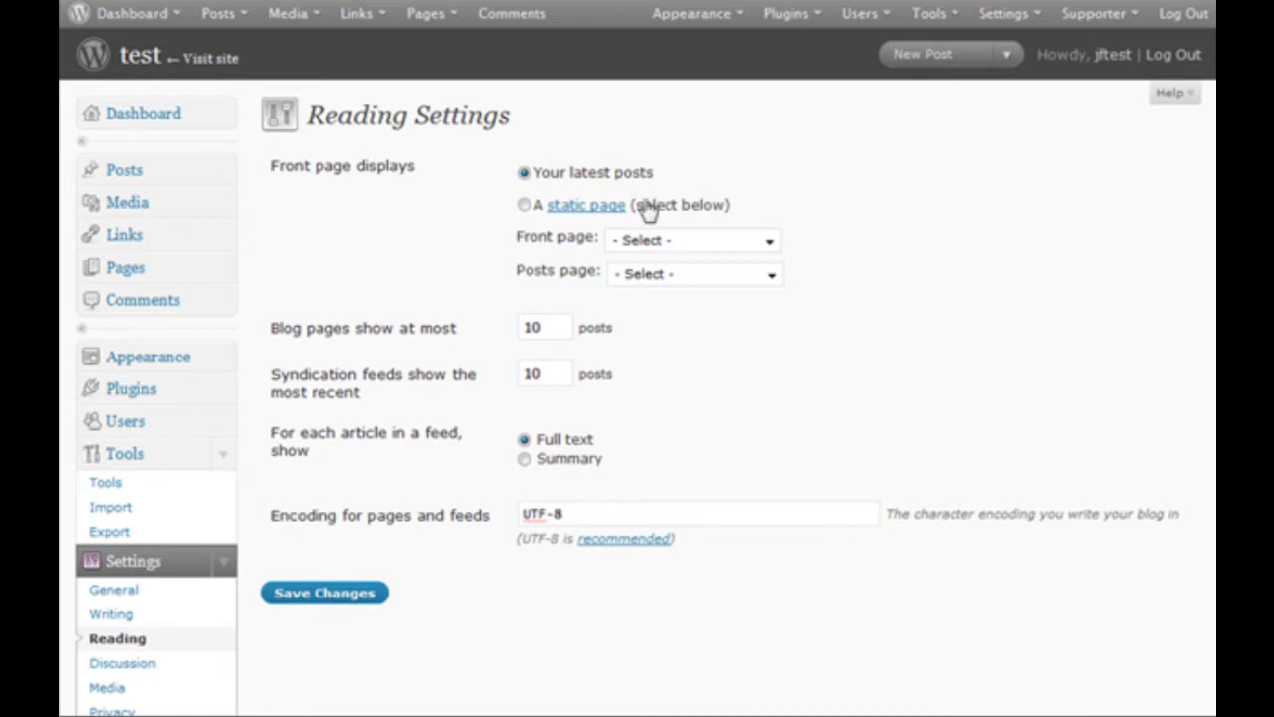
pyautogui.click(522, 207)
pyautogui.click(734, 244)
pyautogui.click(715, 286)
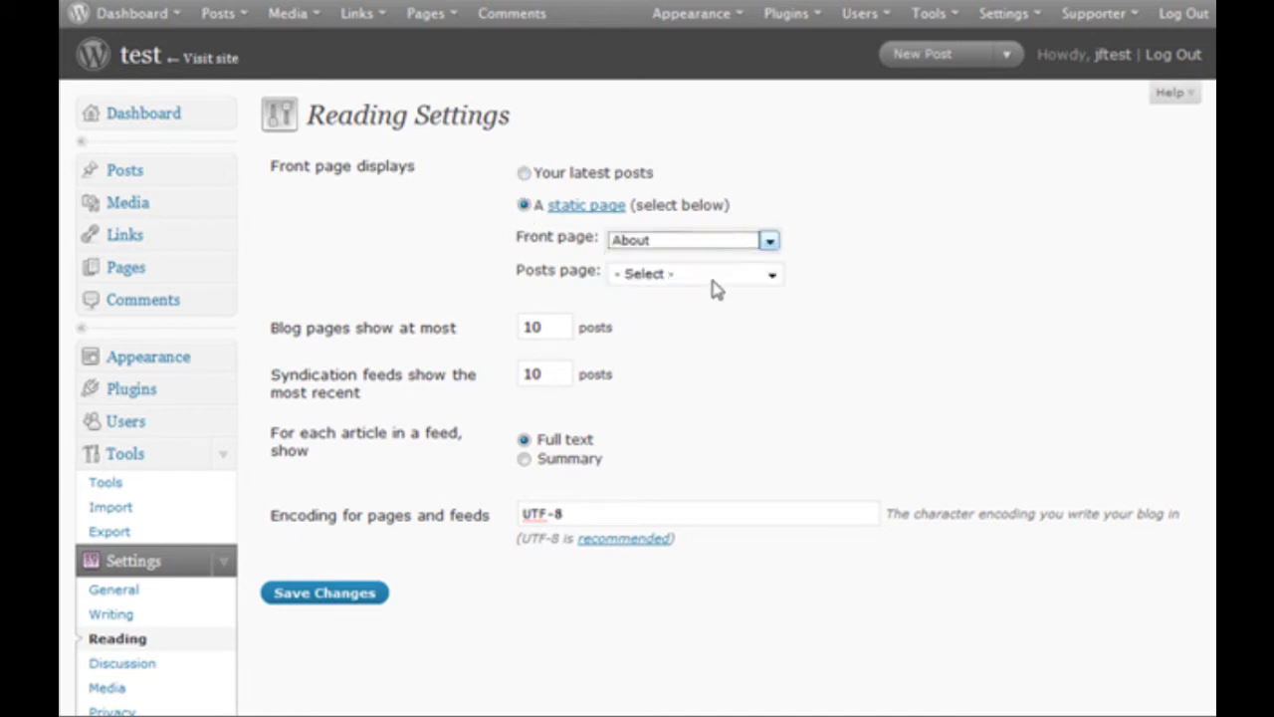
pyautogui.click(748, 273)
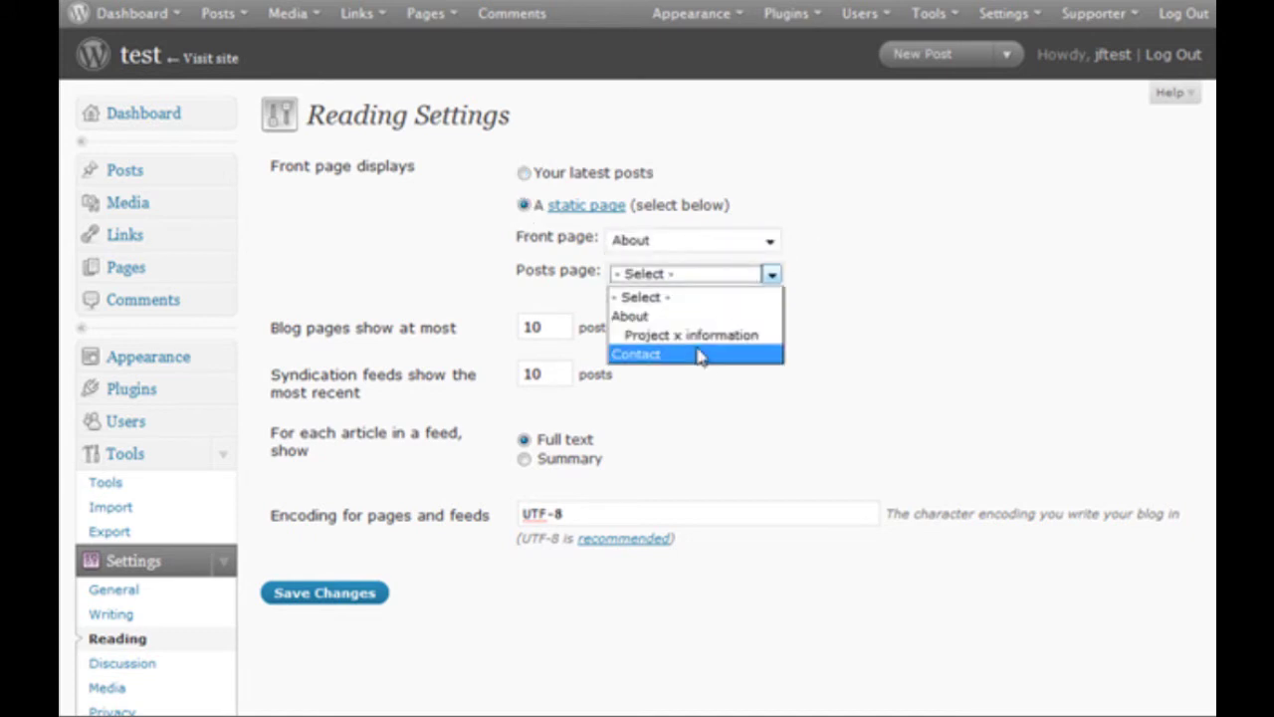
pyautogui.click(697, 355)
pyautogui.click(769, 275)
pyautogui.click(719, 336)
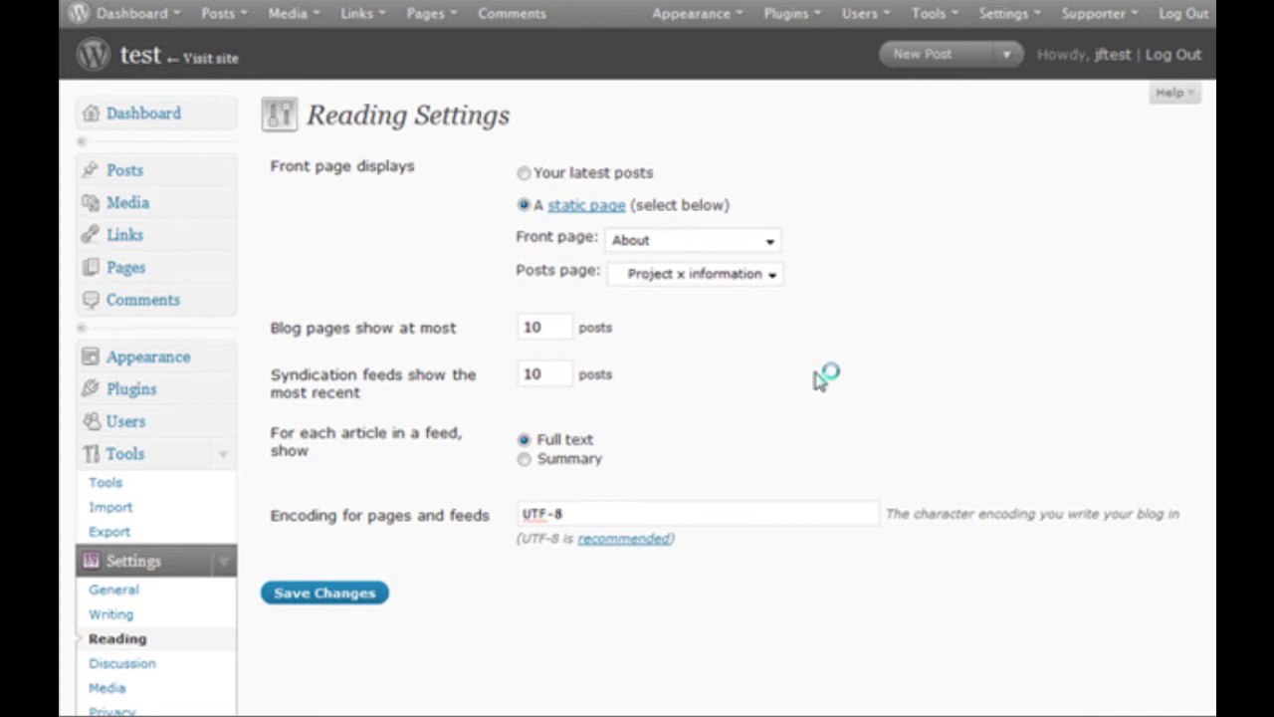
# - In the Discussion Settings, require commenters to be registered and logged in, and automatically close comments on articles older than 14 days
pyautogui.scroll(-3, 816, 378)
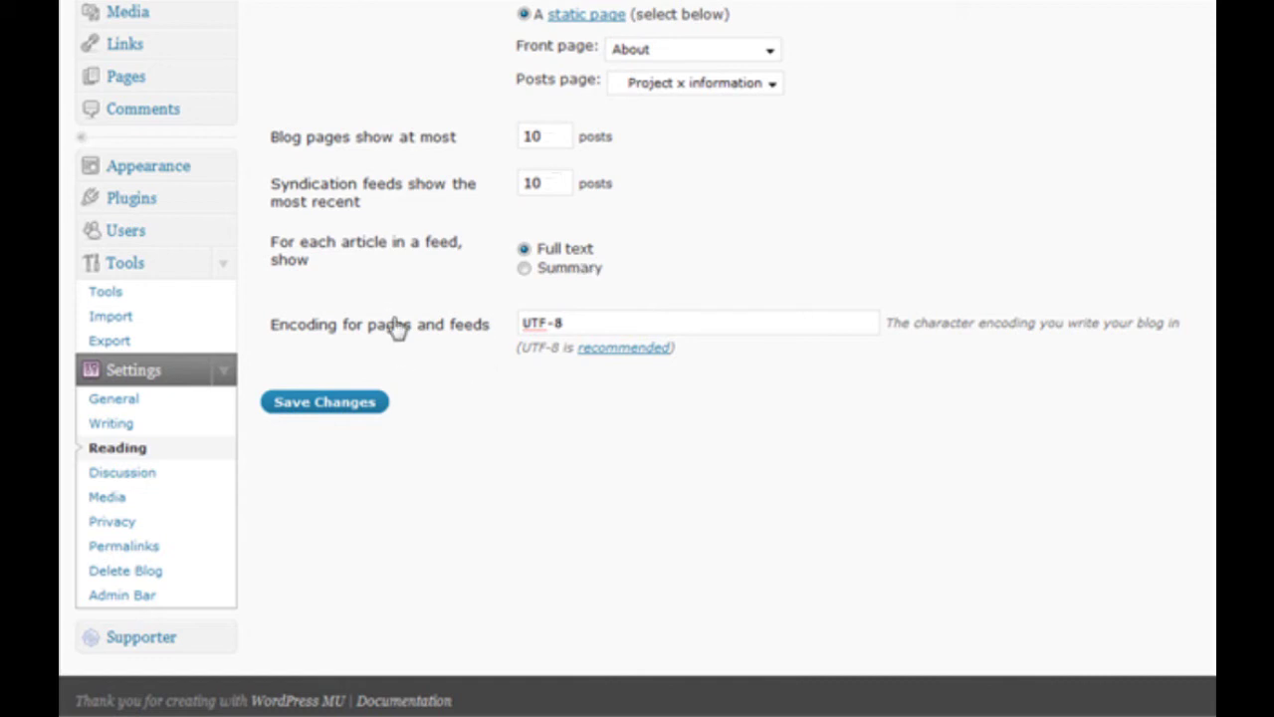
pyautogui.click(127, 476)
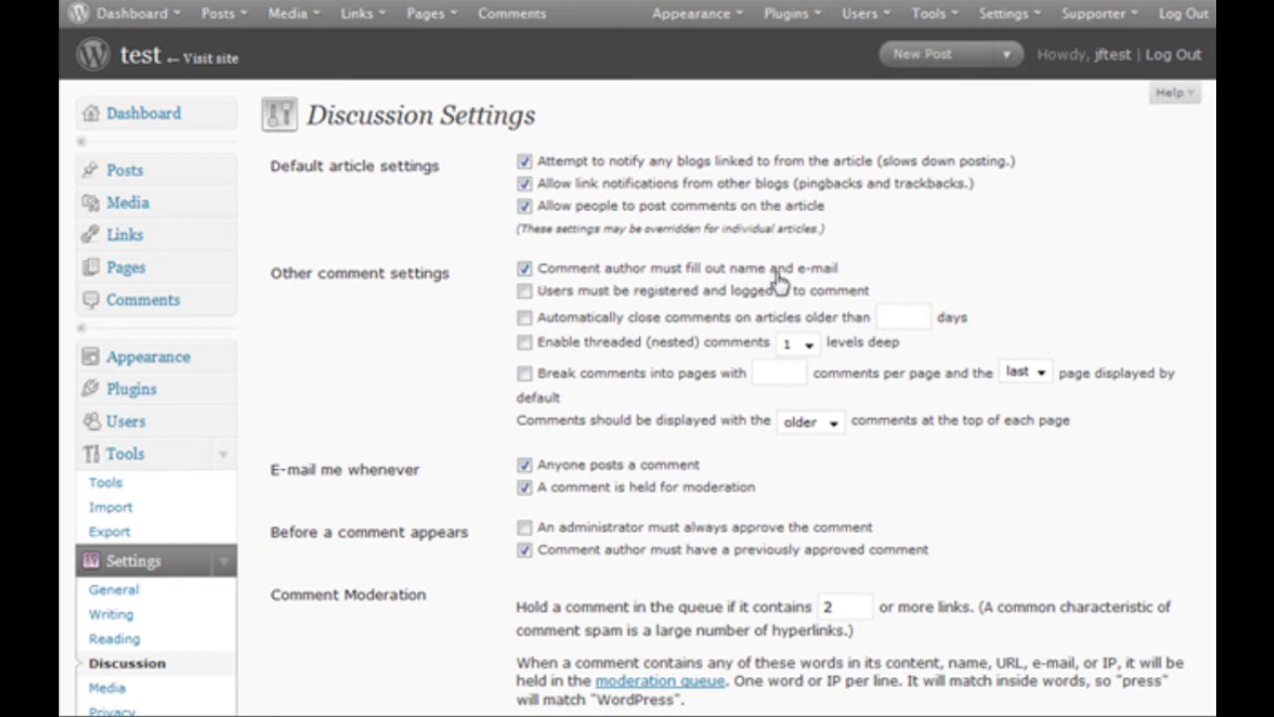
pyautogui.click(525, 317)
pyautogui.click(912, 315)
pyautogui.write('14')
pyautogui.click(966, 278)
pyautogui.scroll(-3, 995, 293)
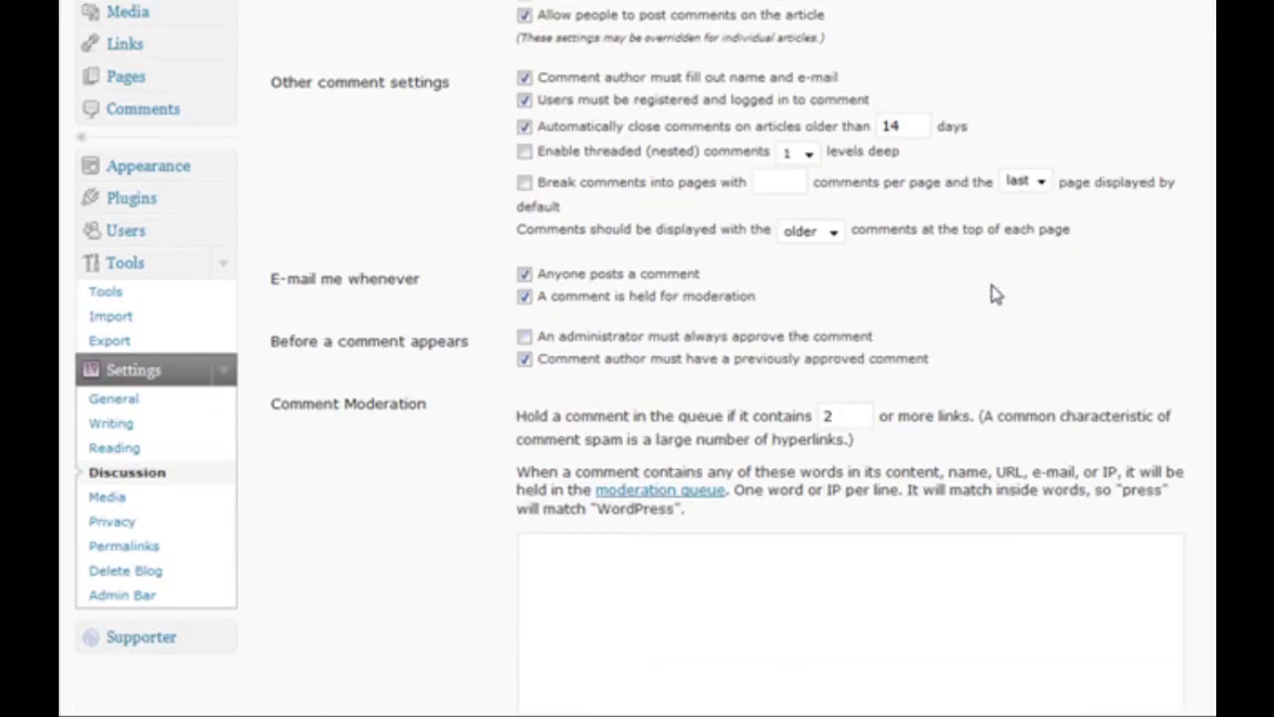
# - Try requiring administrator approval for every comment, revert that option, and look at the comment moderation word list
pyautogui.click(522, 337)
pyautogui.click(525, 337)
pyautogui.scroll(-3, 1023, 283)
pyautogui.click(945, 310)
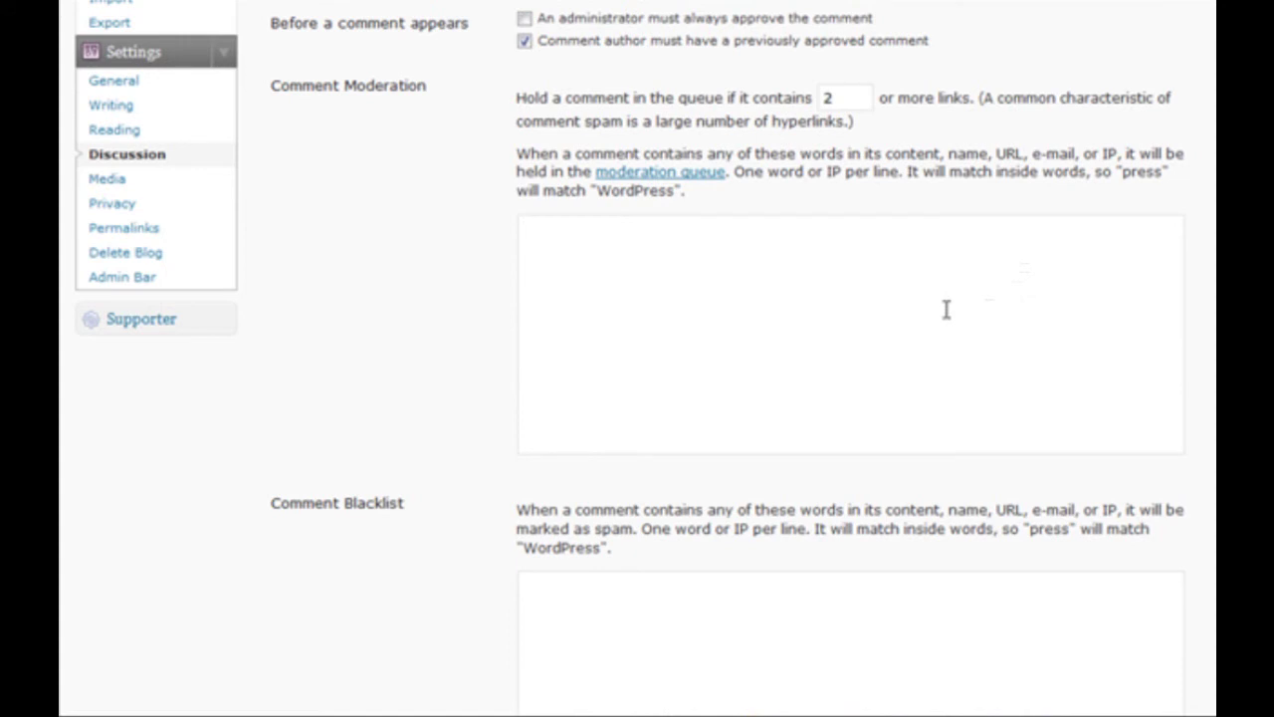
# - Choose Wavatar (Generated) as the default avatar for visitors without a custom one
pyautogui.scroll(-3, 946, 310)
pyautogui.scroll(-5, 854, 394)
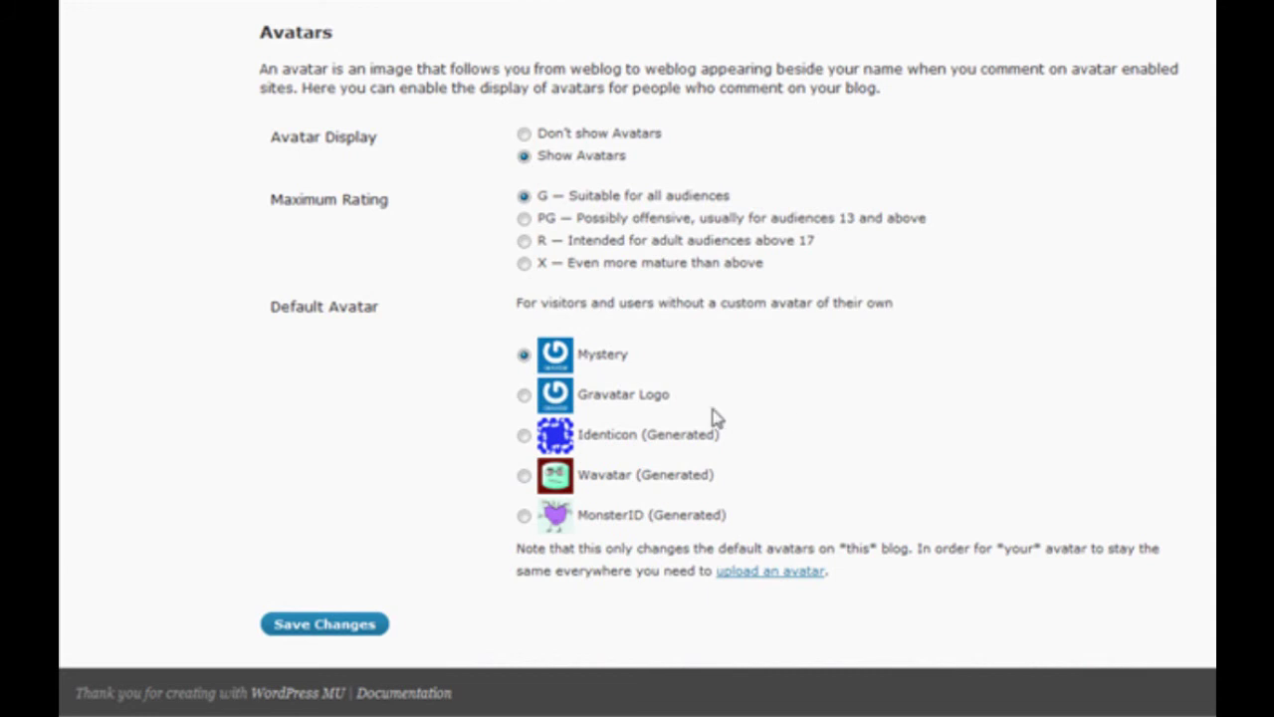
pyautogui.click(524, 476)
# - Review the image sizes in the Media Settings and the blog visibility options in the Privacy Settings
pyautogui.scroll(15, 985, 482)
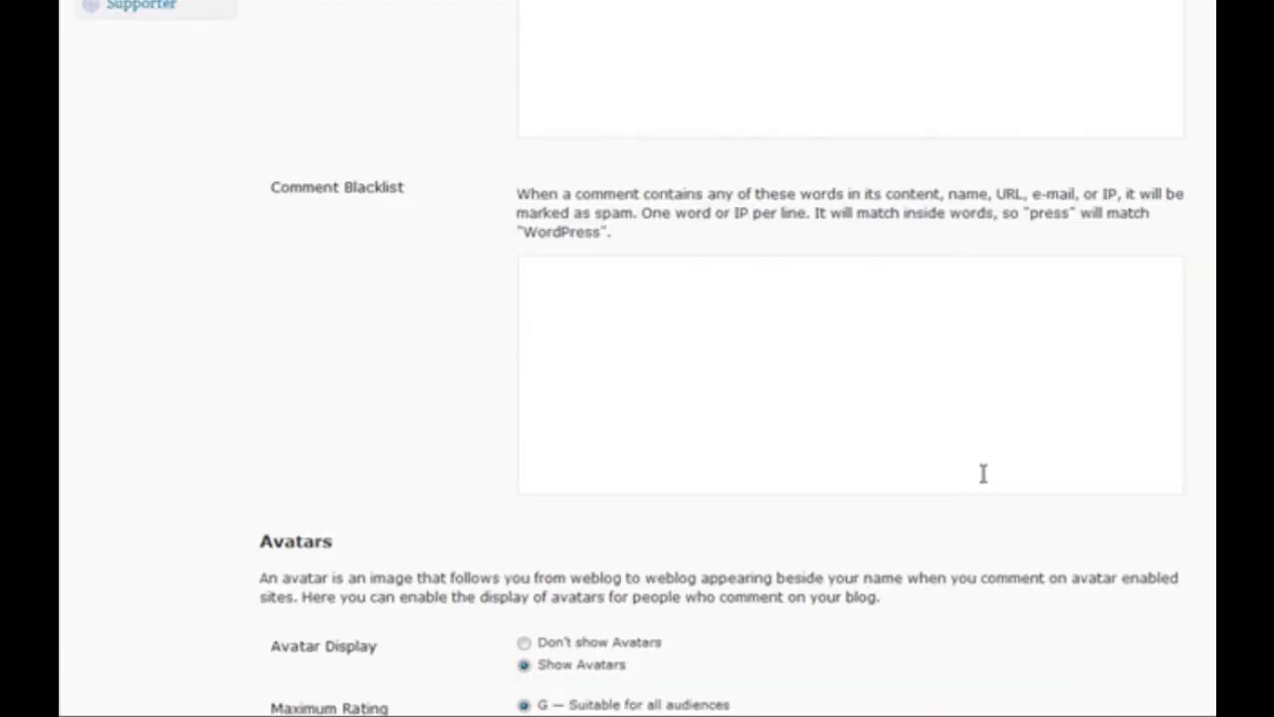
pyautogui.scroll(-2, 986, 482)
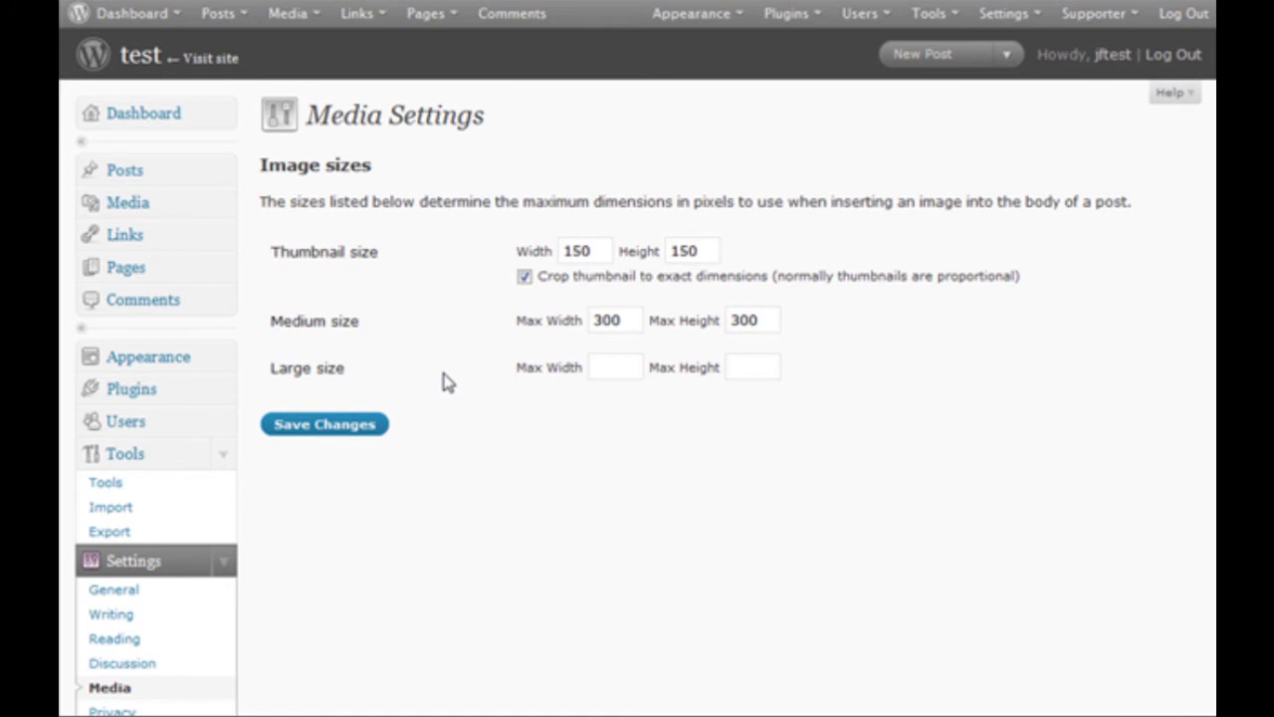
pyautogui.scroll(-3, 587, 503)
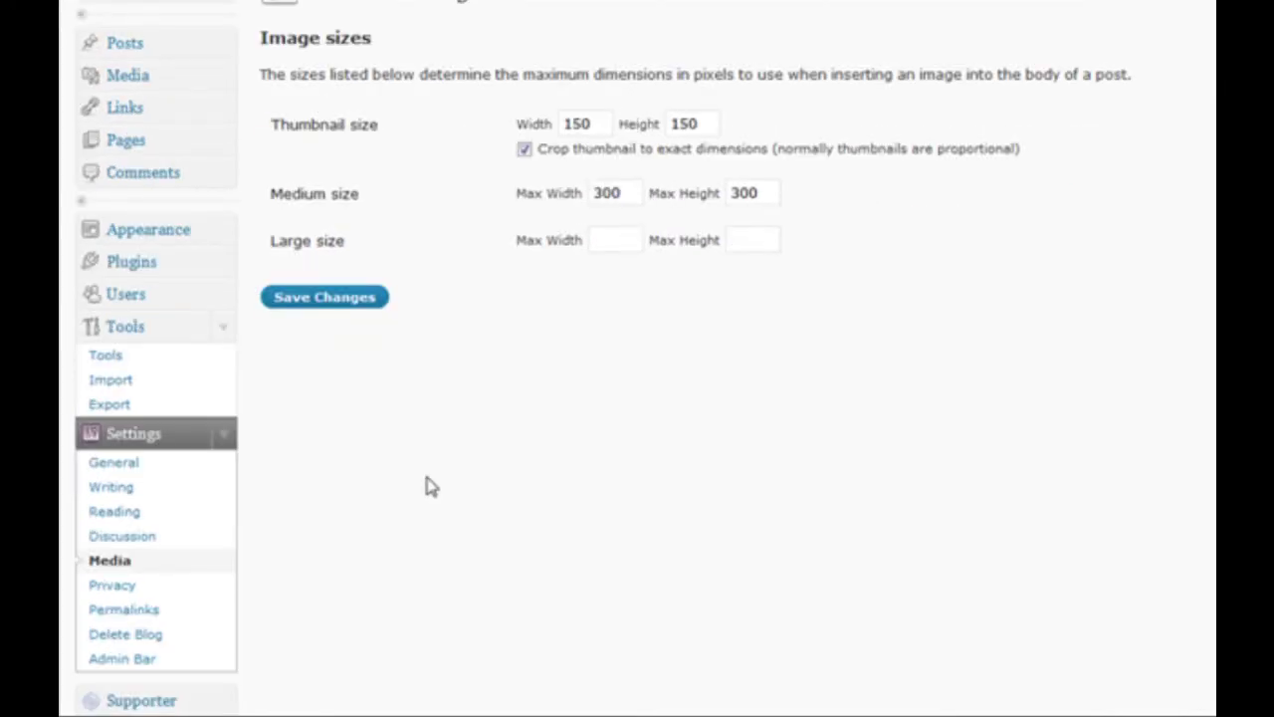
pyautogui.click(107, 585)
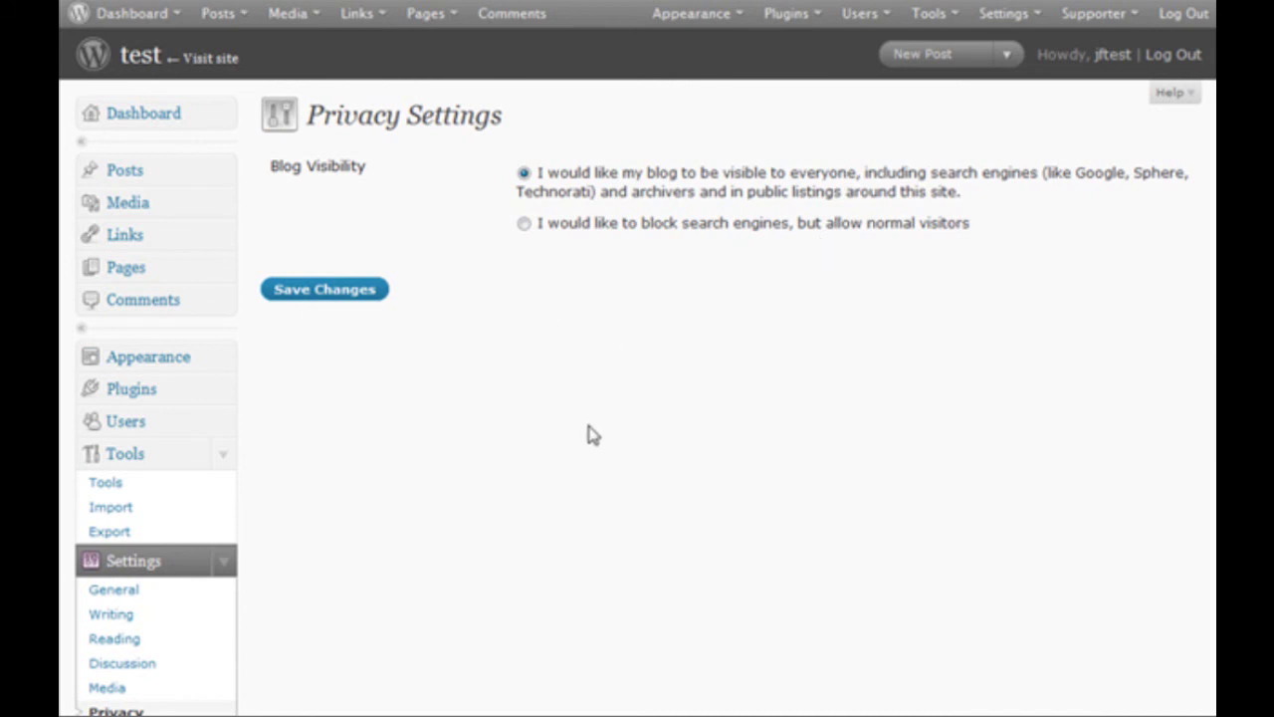
pyautogui.scroll(-3, 587, 438)
# - Review the permalink structure options and the page for permanently deleting the blog
pyautogui.click(132, 549)
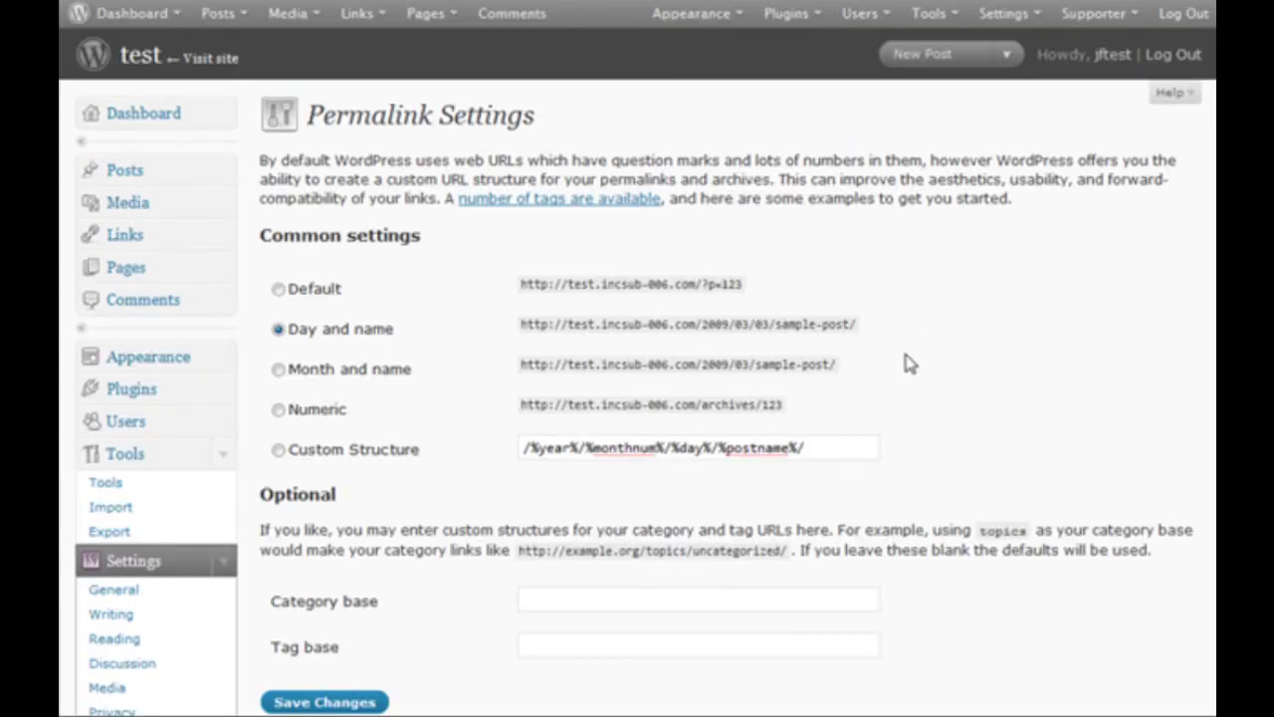
pyautogui.scroll(-3, 905, 353)
pyautogui.scroll(-1, 905, 353)
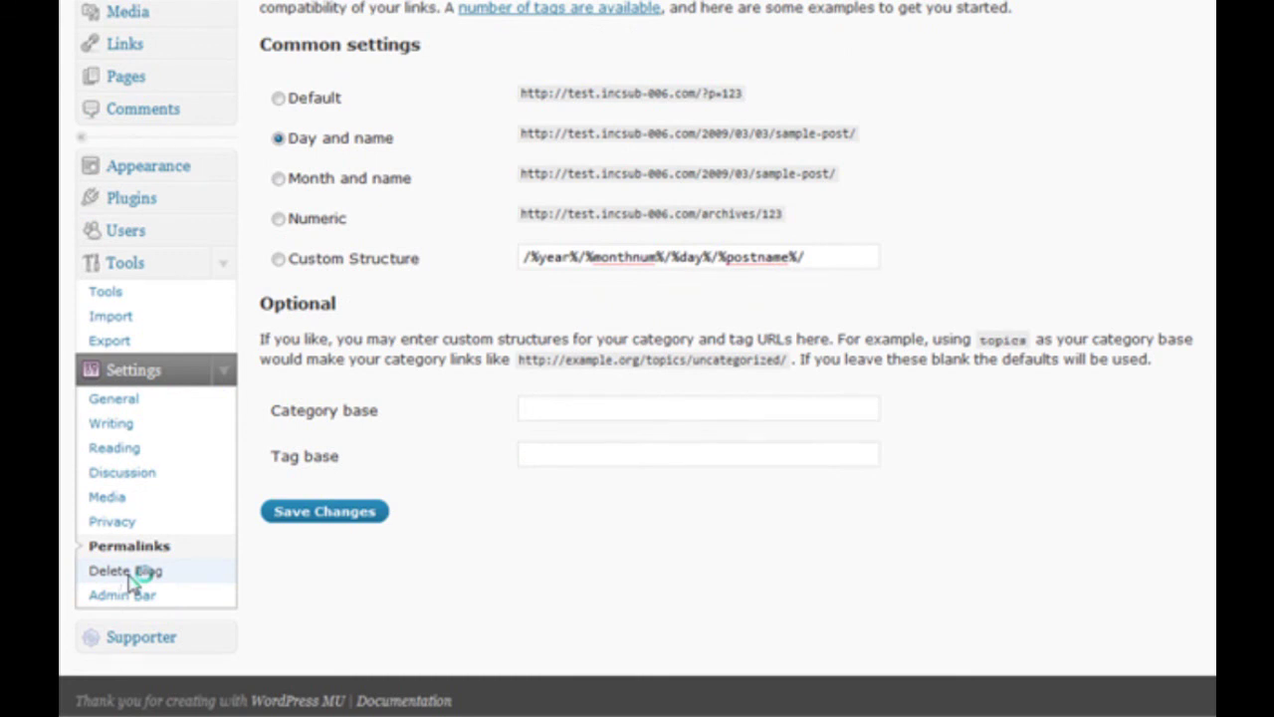
pyautogui.click(127, 573)
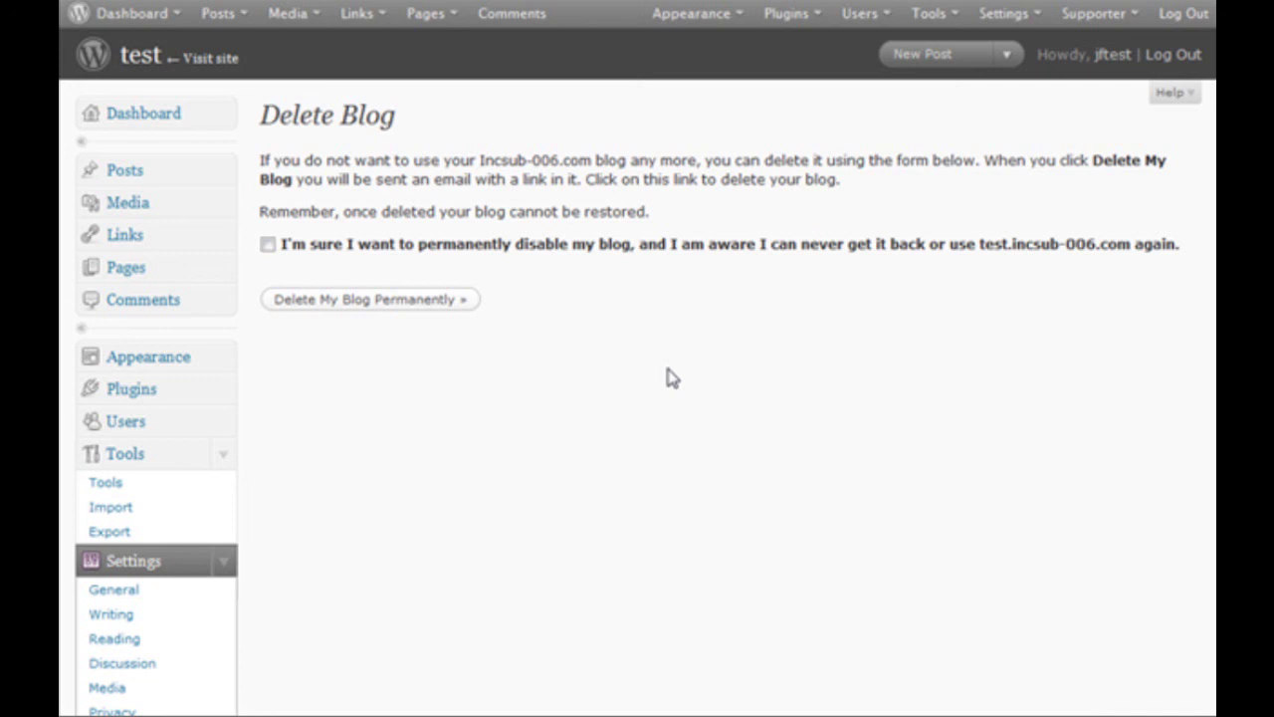
pyautogui.scroll(-3, 668, 376)
# - In the Admin Bar settings, show the admin bar on the site and open the list of bar themes
pyautogui.click(127, 588)
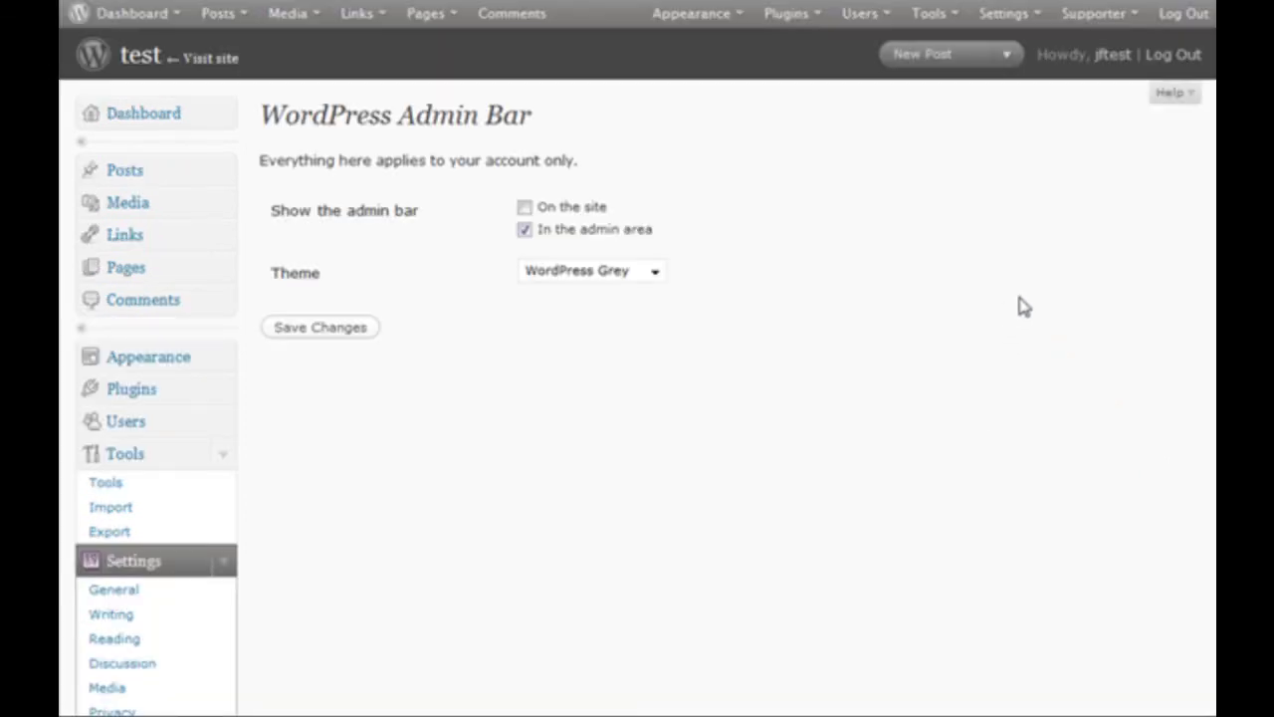
pyautogui.moveTo(807, 22)
pyautogui.click(523, 213)
pyautogui.click(655, 272)
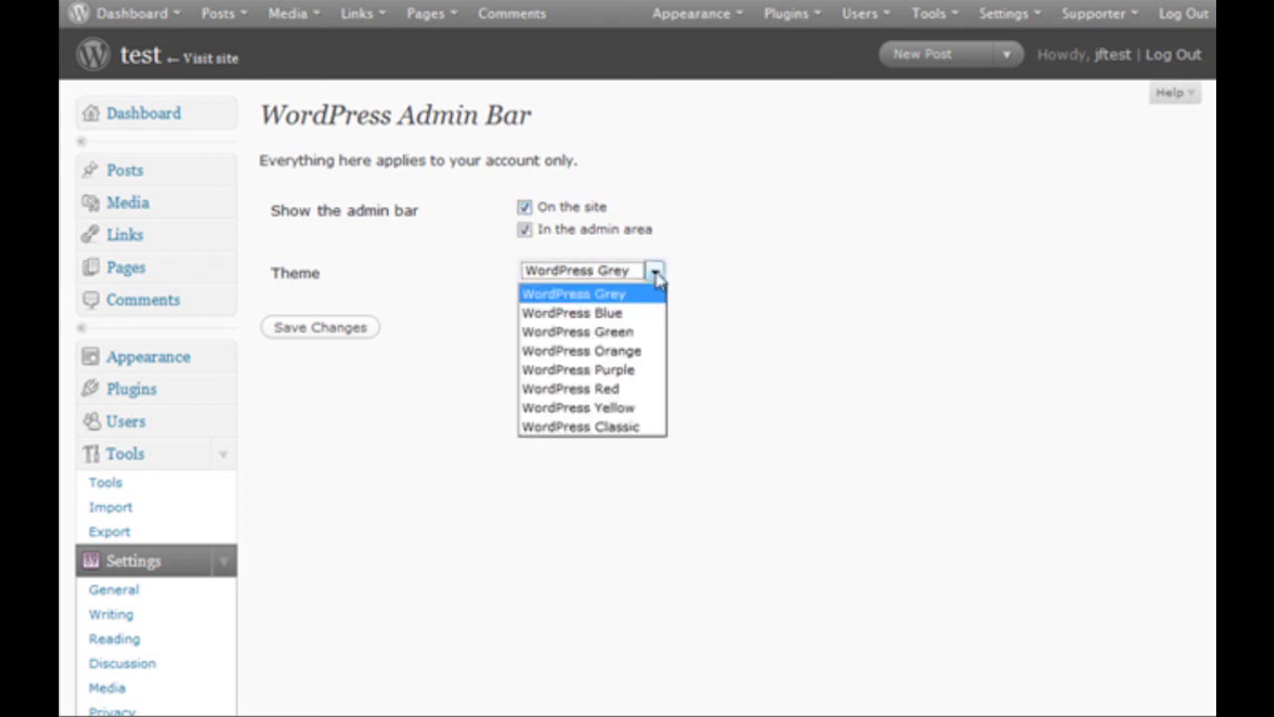